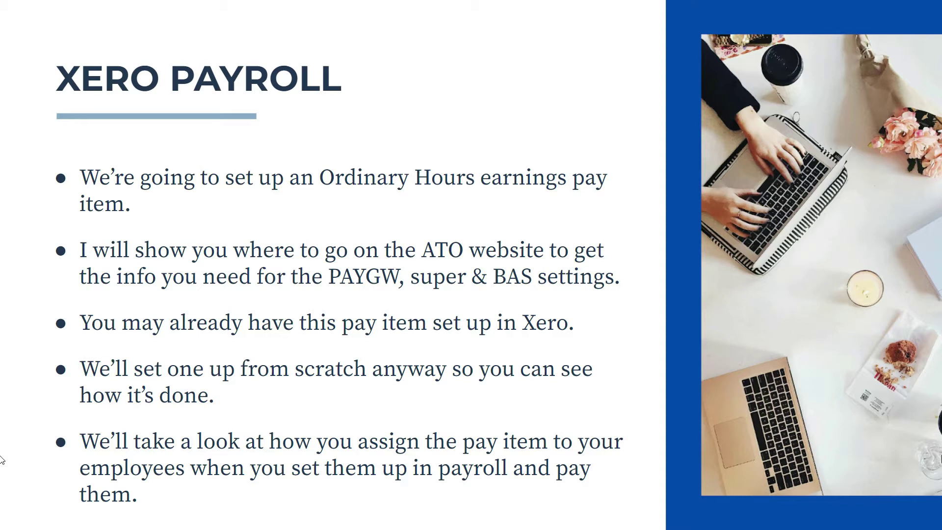
Step: Exit the Xero Payroll intro slideshow to reveal the Demo Company (AU) dashboard
key("alt+Tab")
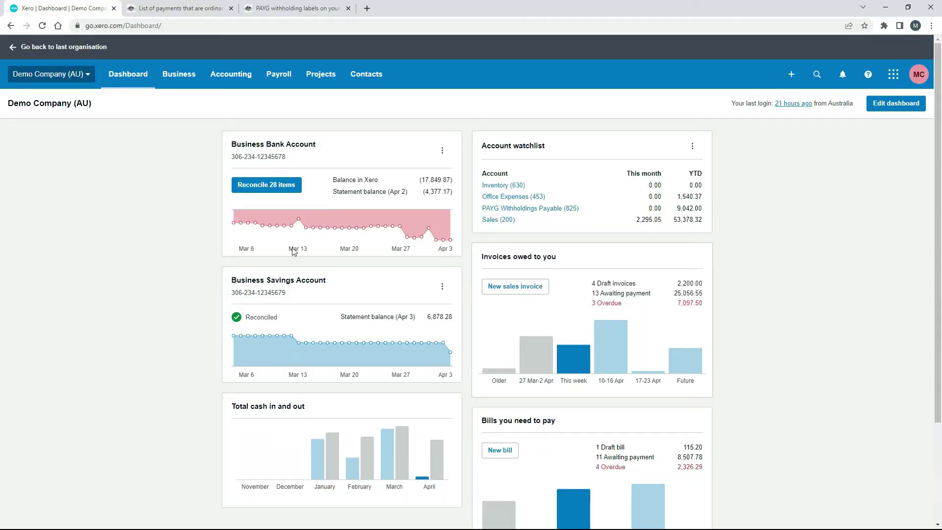
Step: From the Demo Company (AU) menu, reach Payroll settings and show the Pay Items earnings list
left_click(84, 76)
left_click(63, 169)
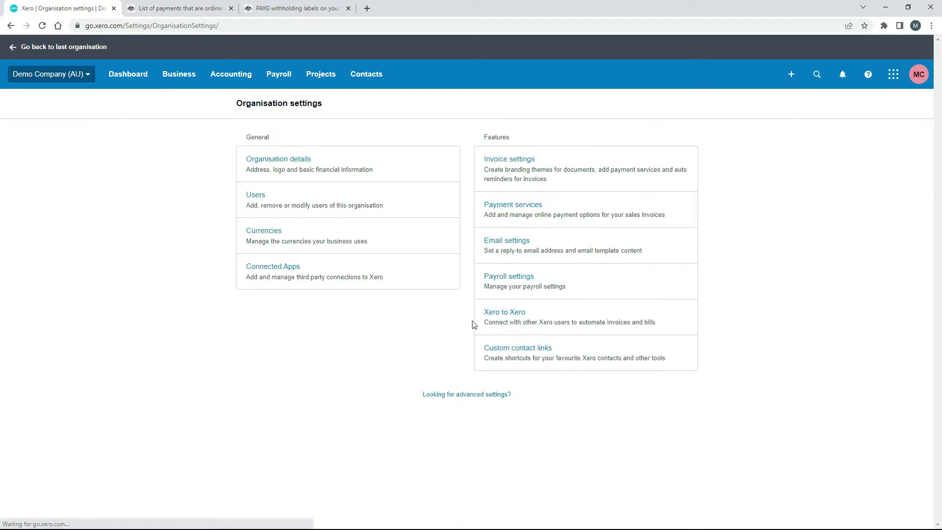
left_click(514, 279)
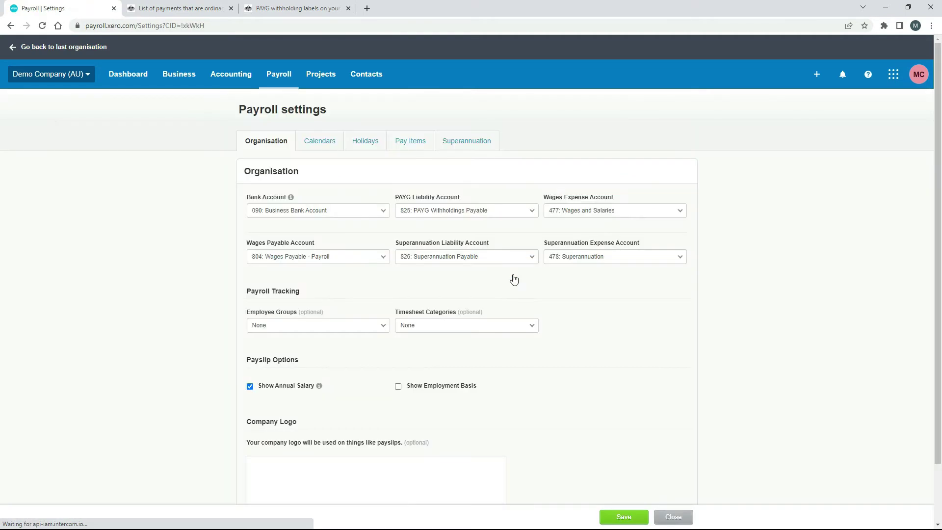
left_click(412, 141)
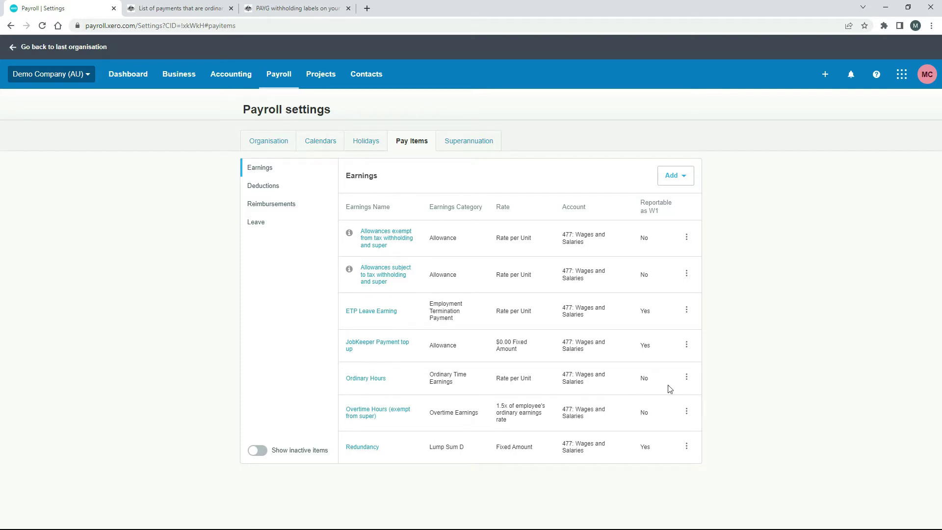
Step: Edit Ordinary Hours to be Reportable as W1 on Activity Statement and save it
left_click(686, 377)
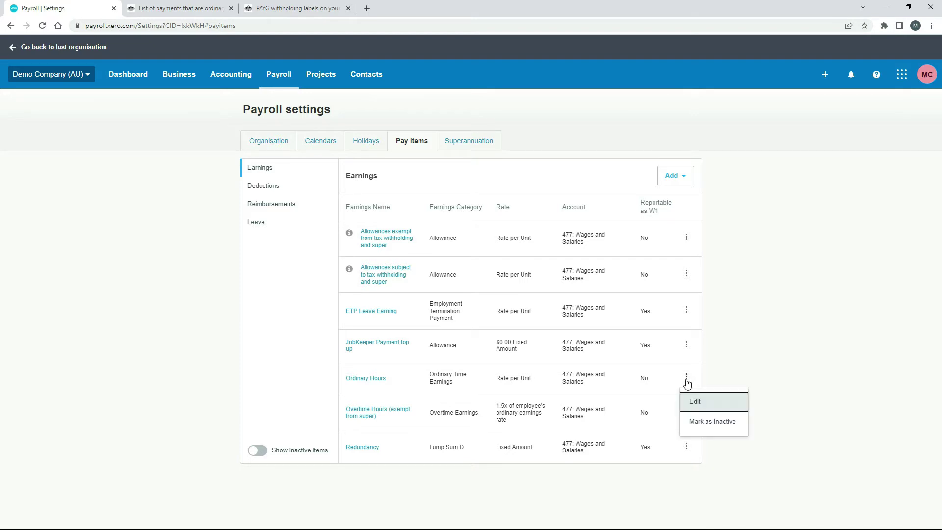
left_click(708, 402)
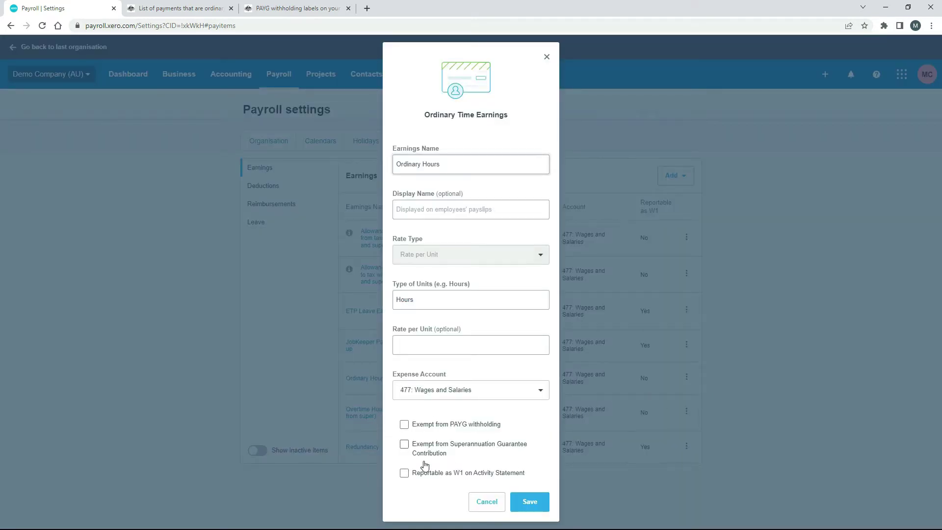
left_click(405, 475)
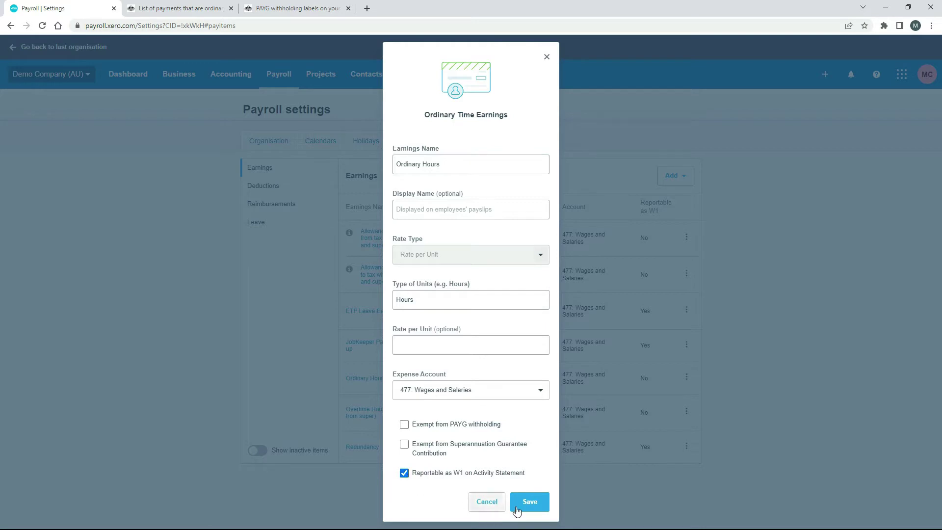
left_click(528, 501)
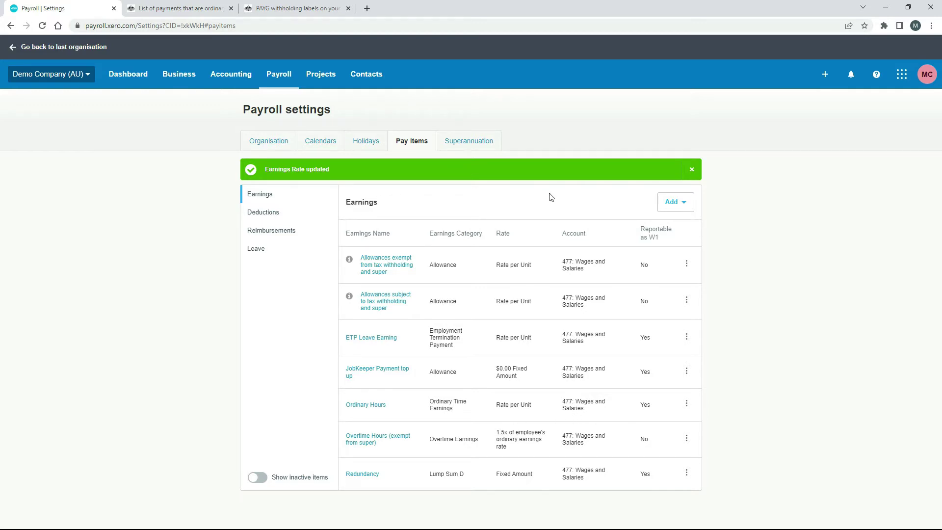
left_click(686, 205)
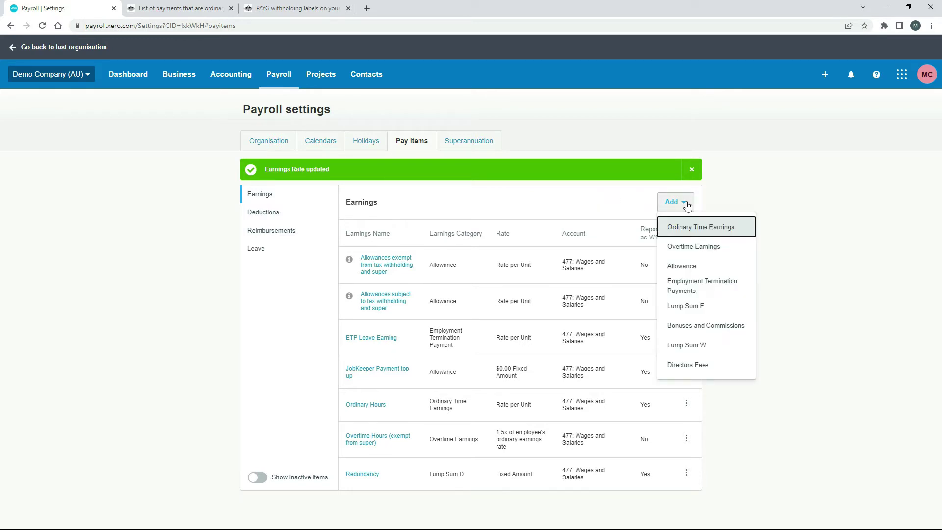
Step: Add an Ordinary Time Earnings item named 'Ordinary Time', same display name, rate type Rate per Unit
left_click(725, 229)
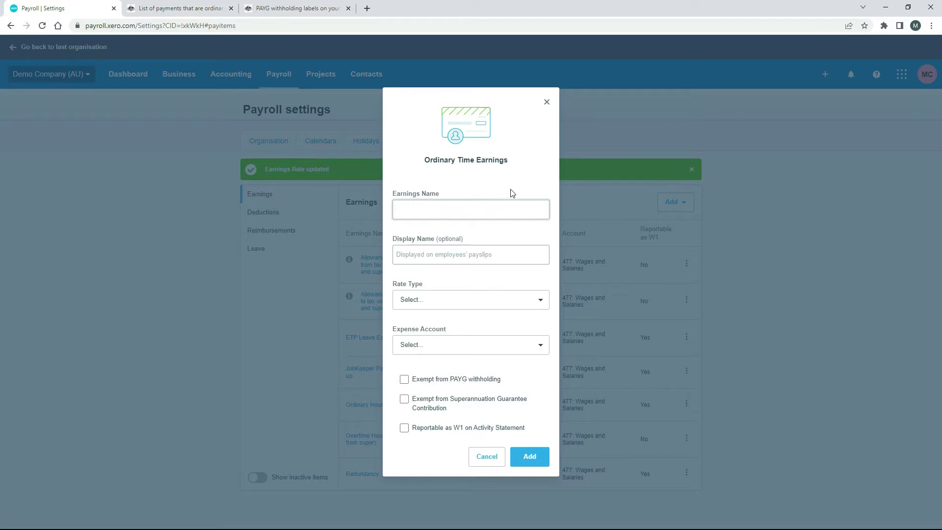
type("Ordinary Time")
left_click(463, 283)
left_click_drag(439, 209, 393, 209)
key("ctrl+c")
left_click(448, 248)
key("ctrl+v")
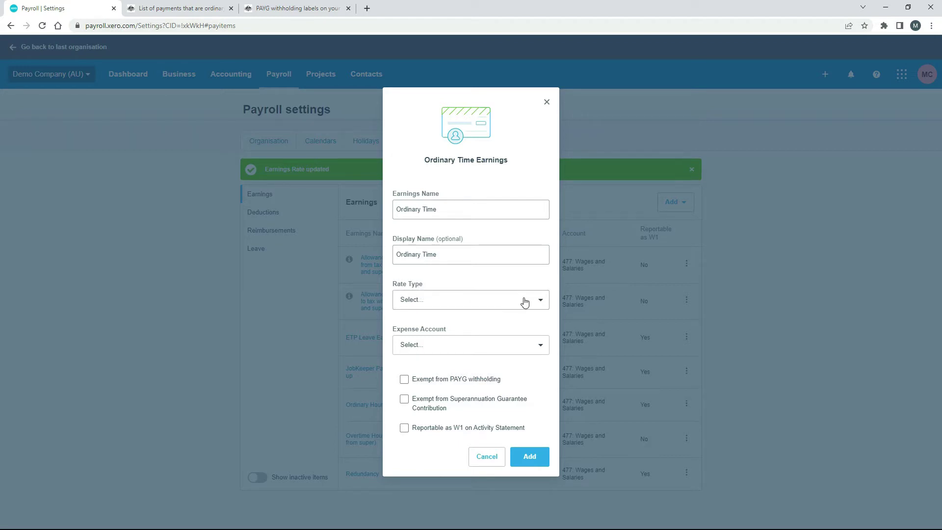
left_click(541, 303)
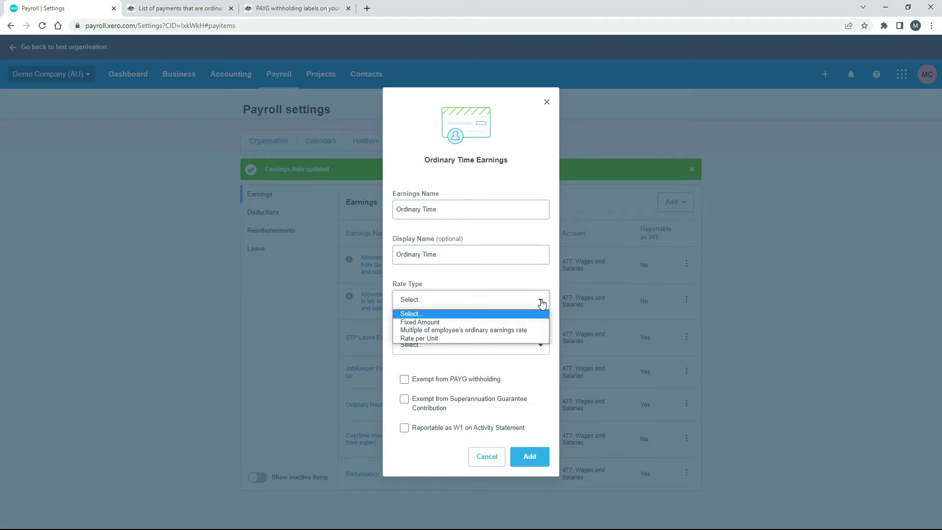
left_click(445, 339)
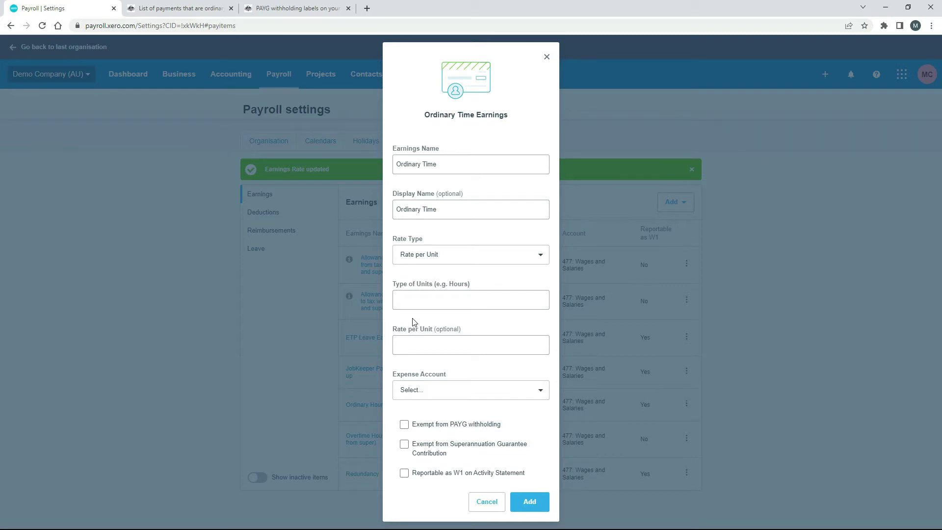
Step: Enter 'Hours' as the type of units and choose 477: Wages and Salaries as expense account
left_click(443, 305)
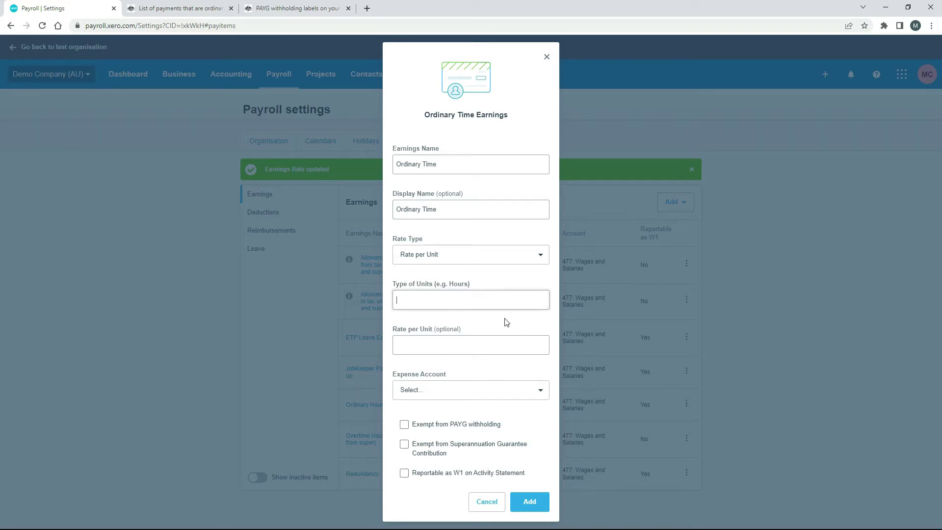
type("Hours")
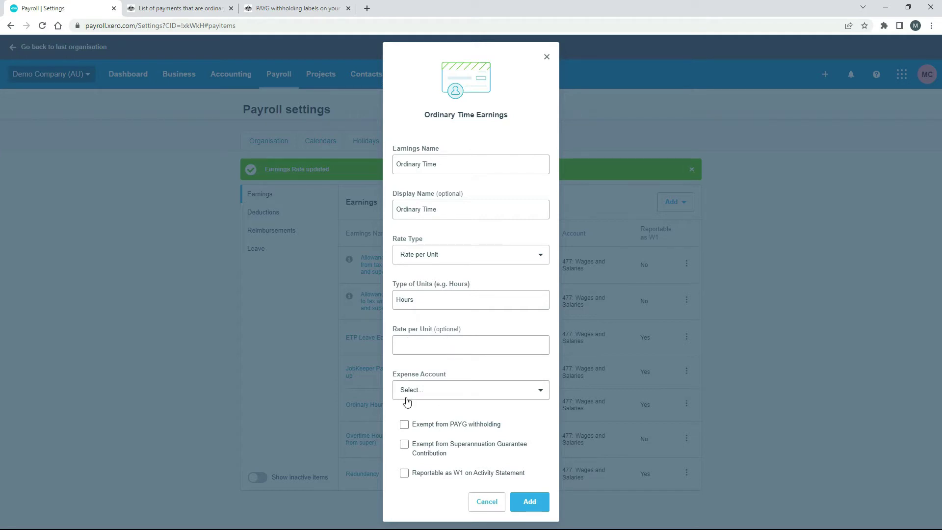
left_click(540, 390)
scroll(490, 332, "down", 1)
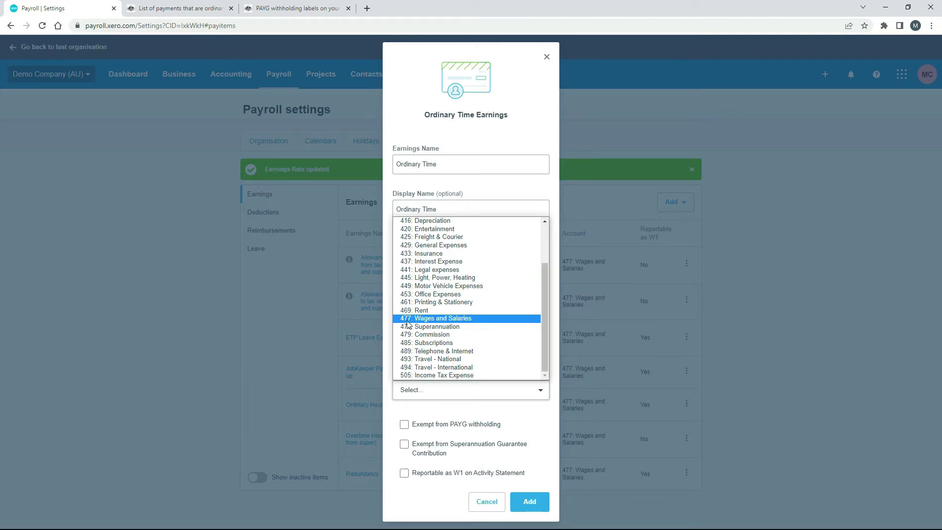
left_click(440, 320)
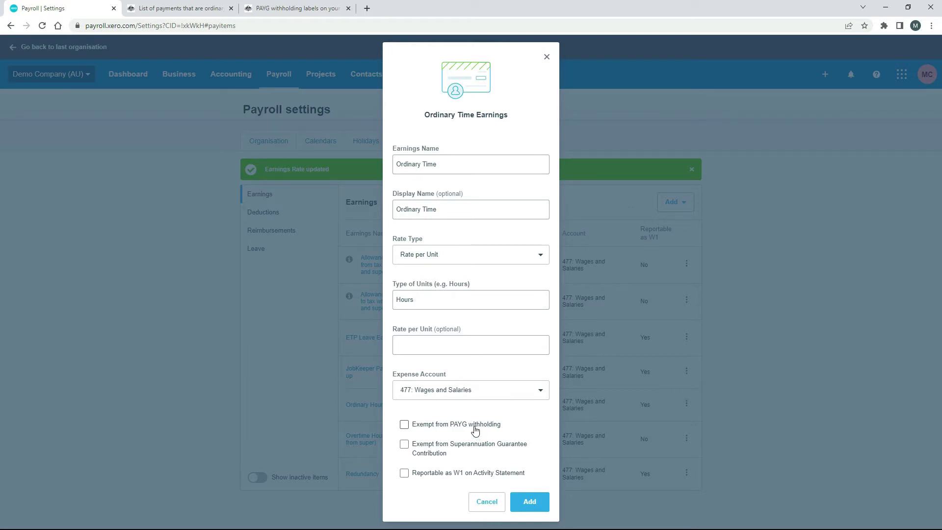
Step: Switch to the ATO PAYG withholding labels page and skim its opening section
left_click(308, 9)
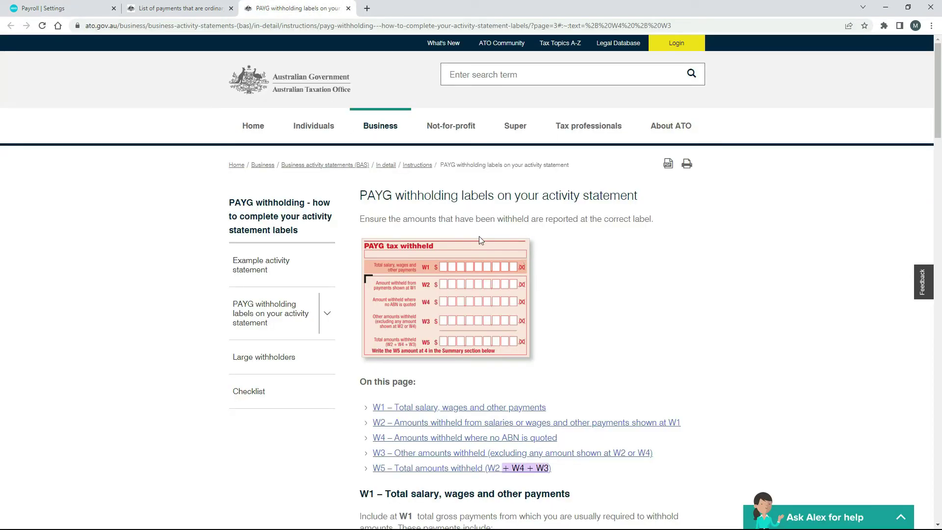
left_click_drag(364, 197, 638, 197)
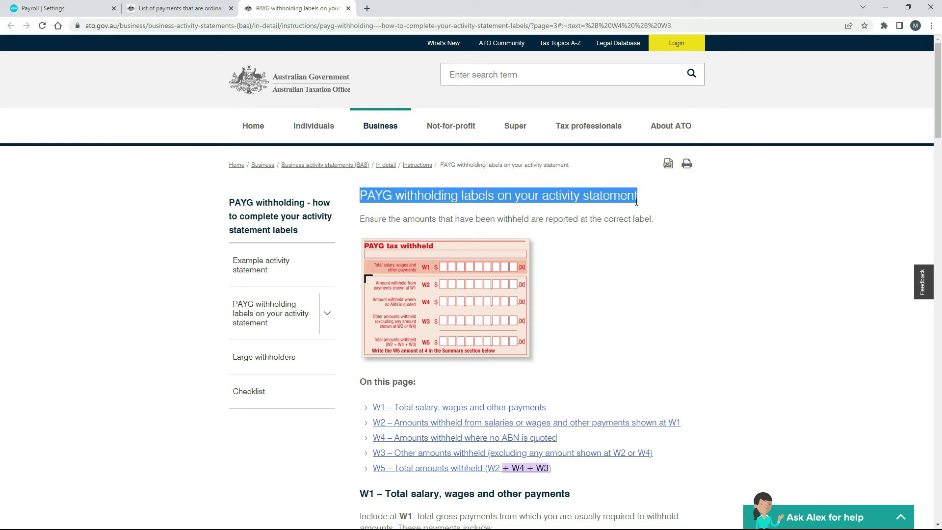
left_click(631, 259)
scroll(674, 264, "down", 4)
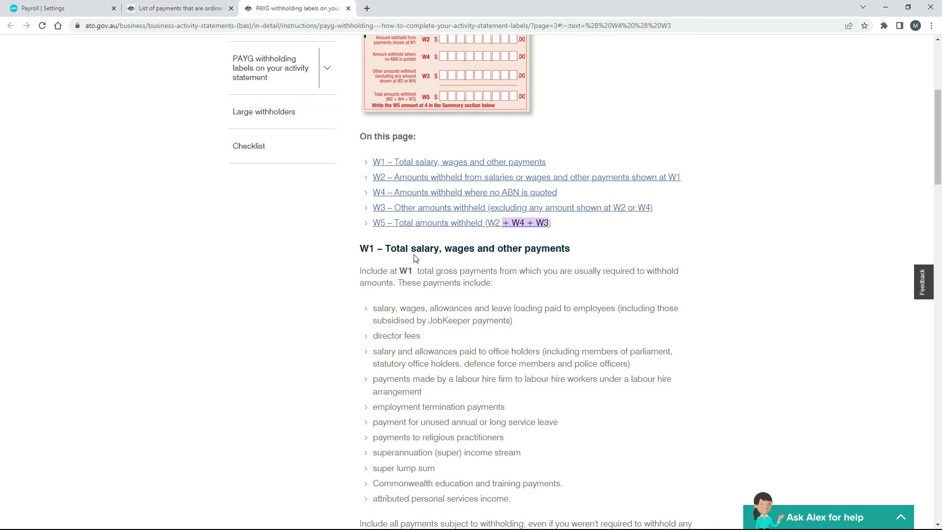
scroll(353, 265, "down", 1)
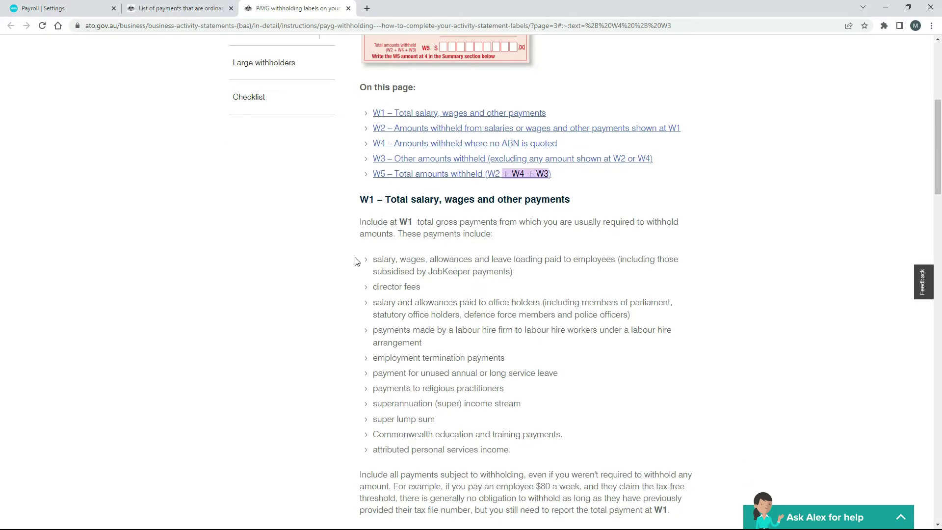
scroll(355, 267, "up", 6)
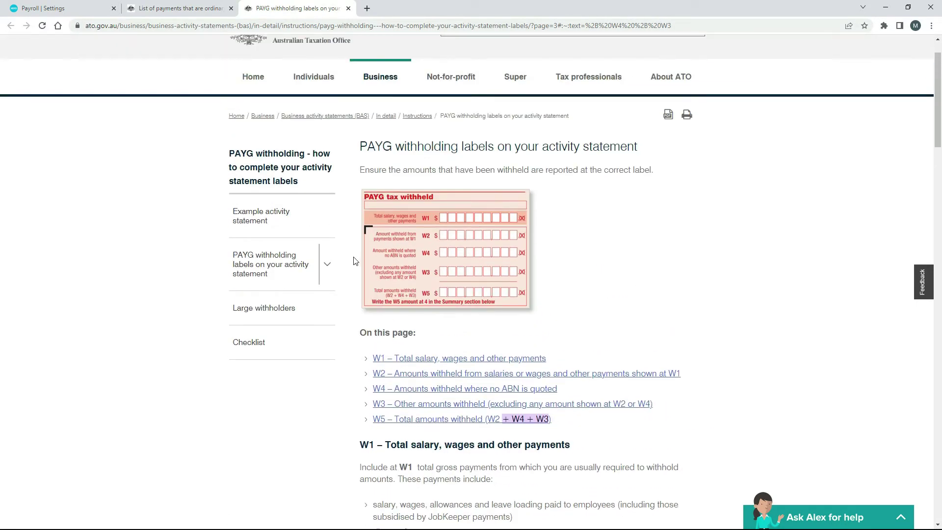
Step: Read the W1 section on salary and wages, then return to Xero's payroll settings
left_click_drag(361, 195, 647, 205)
left_click(496, 74)
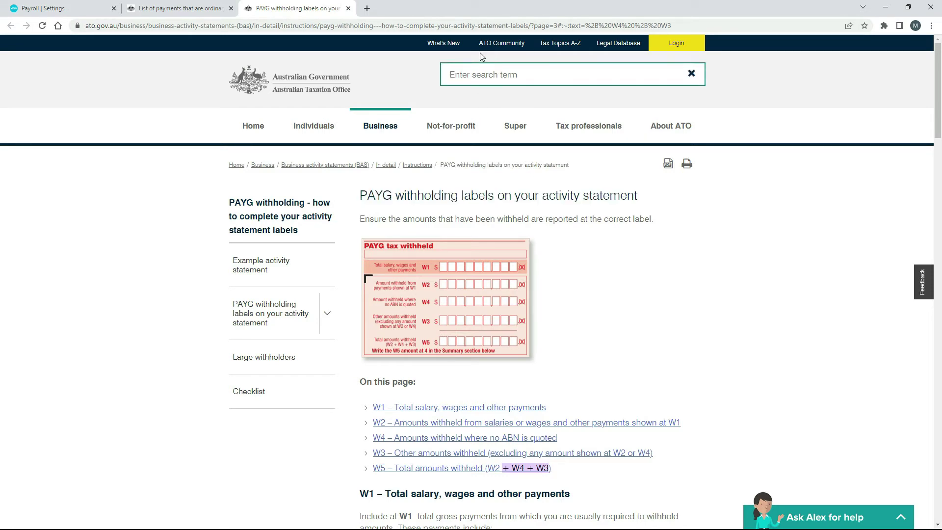
left_click(640, 238)
scroll(630, 239, "down", 4)
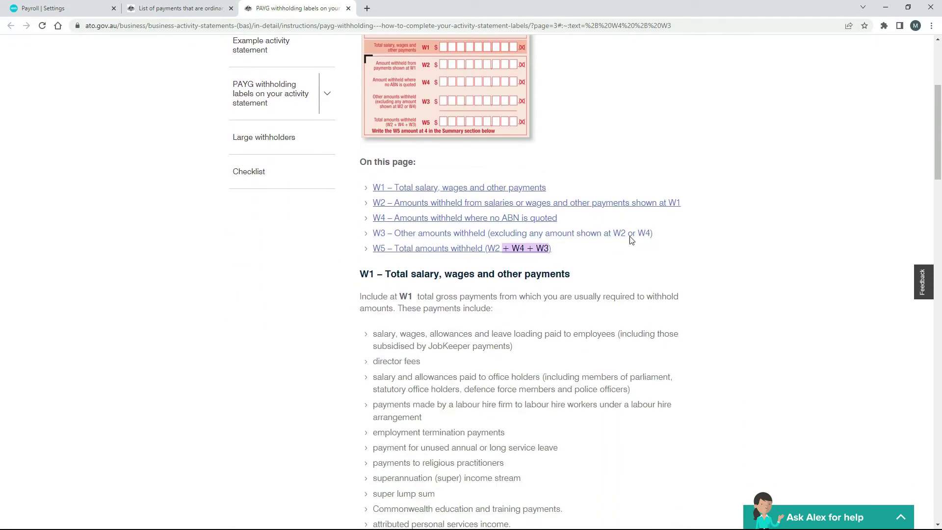
scroll(630, 240, "down", 2)
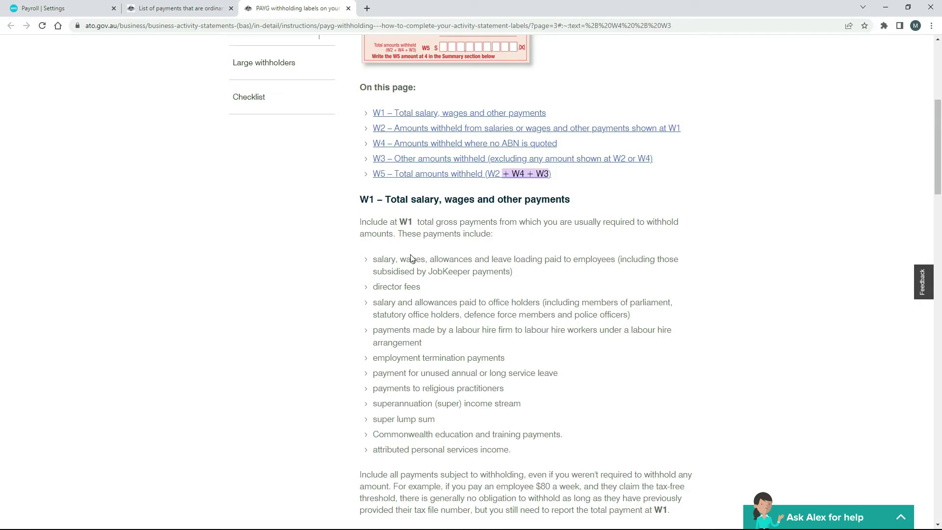
left_click_drag(375, 260, 426, 259)
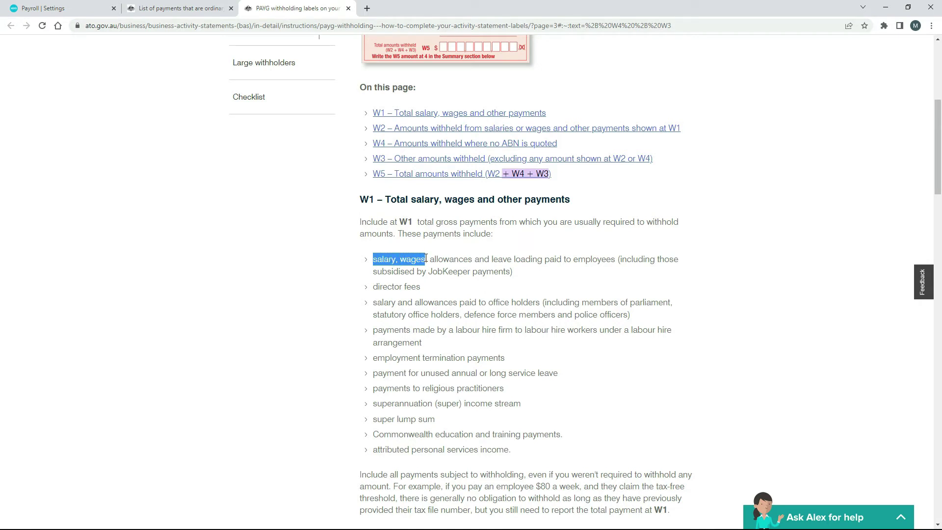
left_click(452, 283)
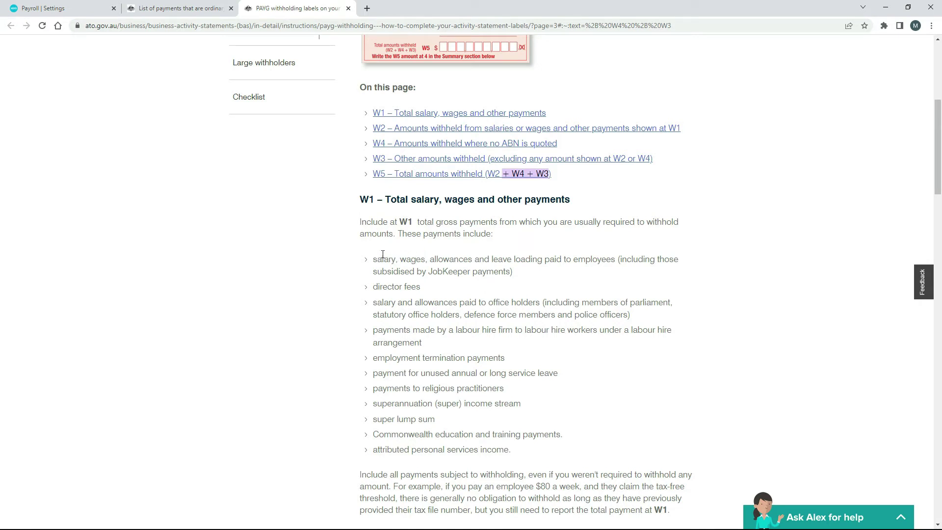
left_click(43, 8)
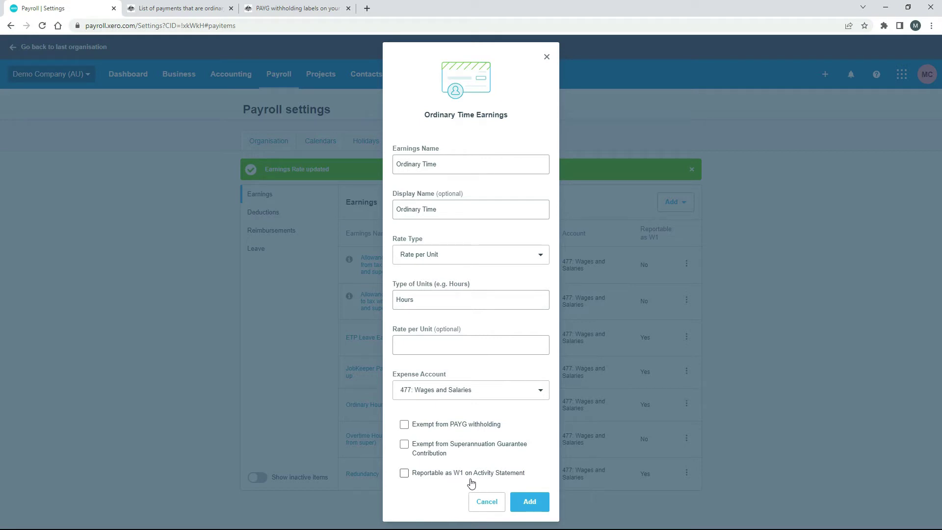
Step: Compare the ATO PAYG labels page with the Ordinary Time Earnings form, keeping it reportable as W1
left_click(276, 11)
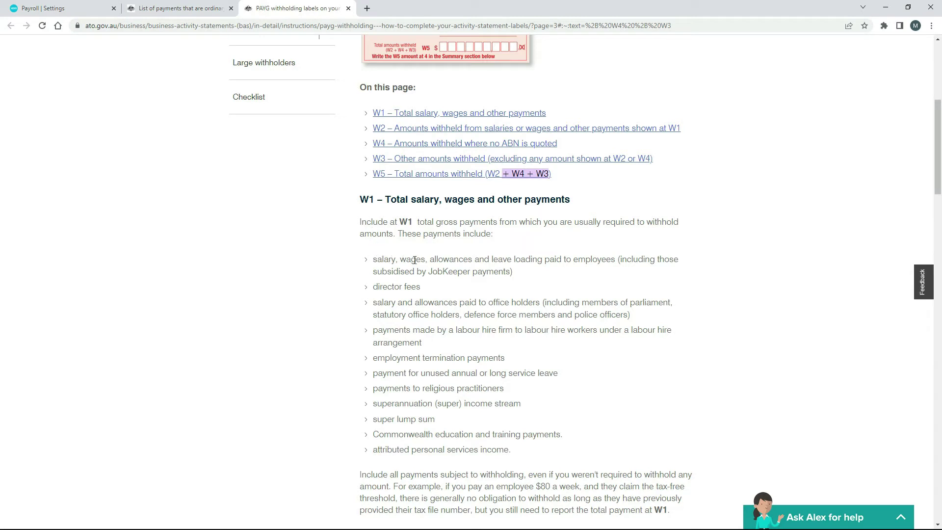
left_click(106, 10)
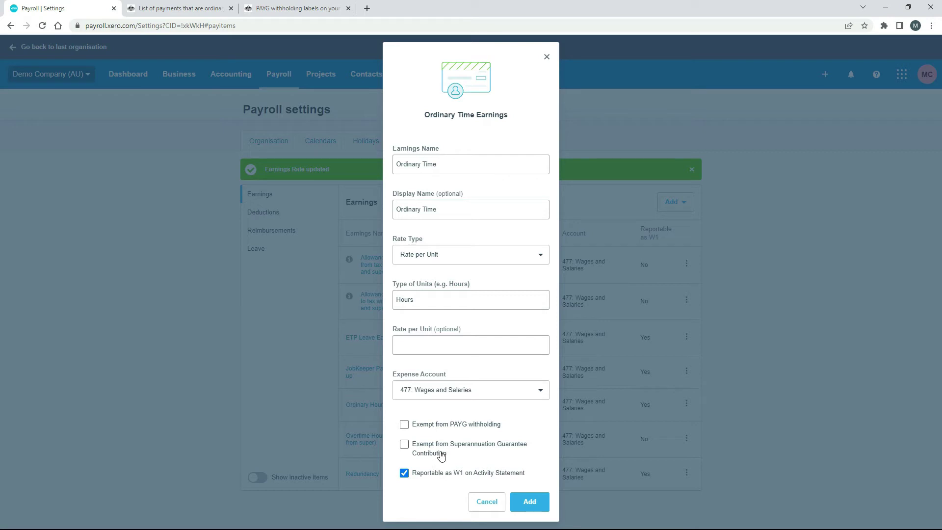
left_click(174, 10)
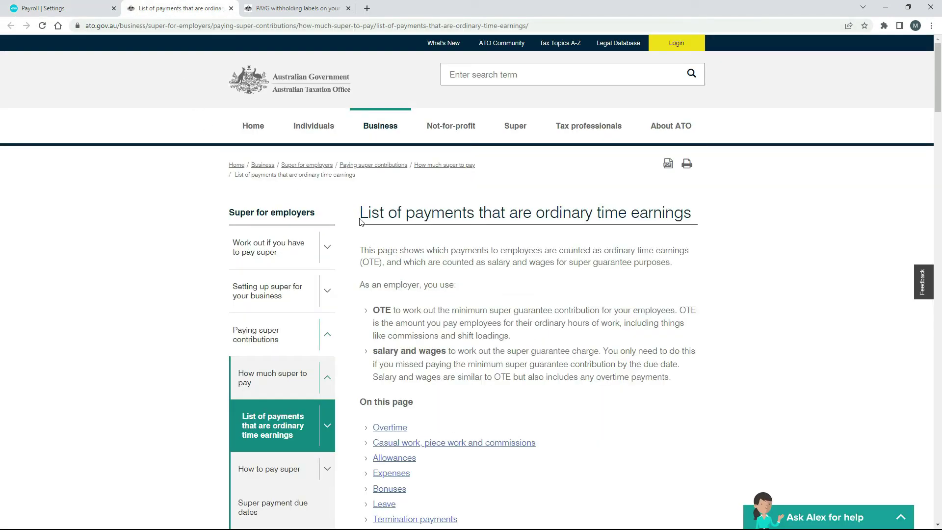
Step: Read the ATO list of payments counted as ordinary time earnings (OTE), then go back to Xero
left_click_drag(362, 214, 694, 223)
left_click(603, 242)
scroll(506, 251, "down", 3)
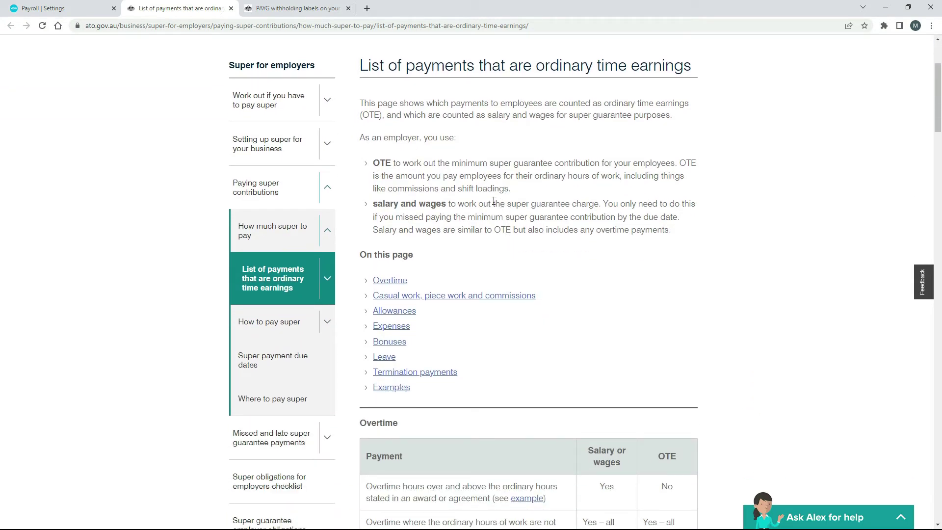
double_click(379, 164)
left_click(480, 173)
scroll(480, 180, "up", 3)
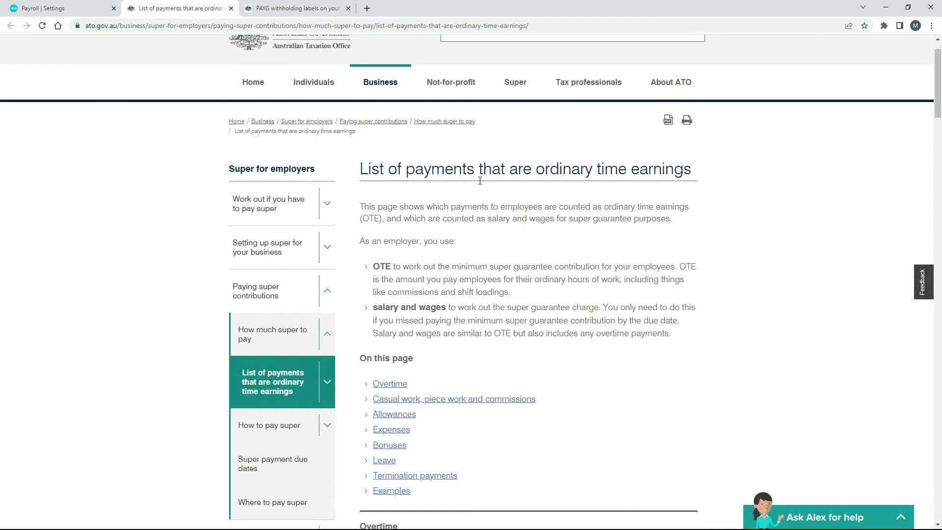
left_click(54, 8)
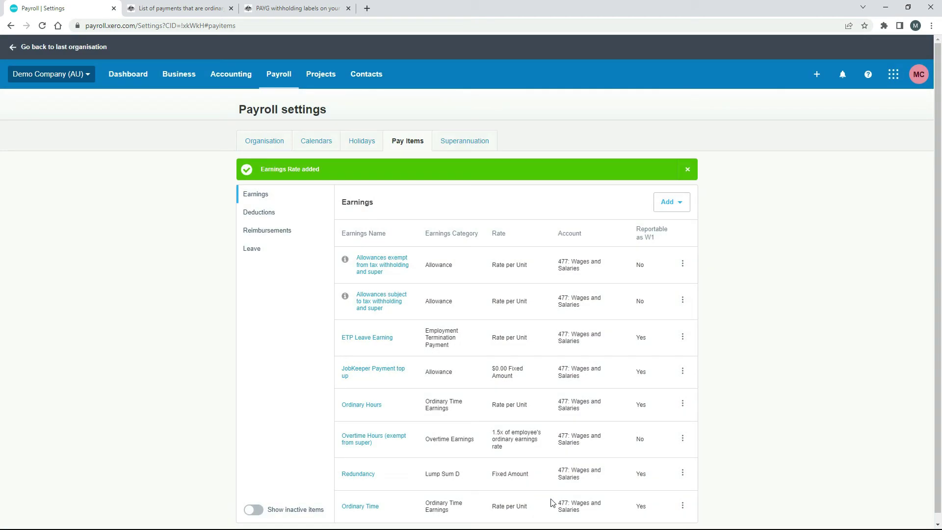
Step: Check the new Ordinary Time item's 477: Wages and Salaries account in the Earnings list
scroll(759, 370, "down", 1)
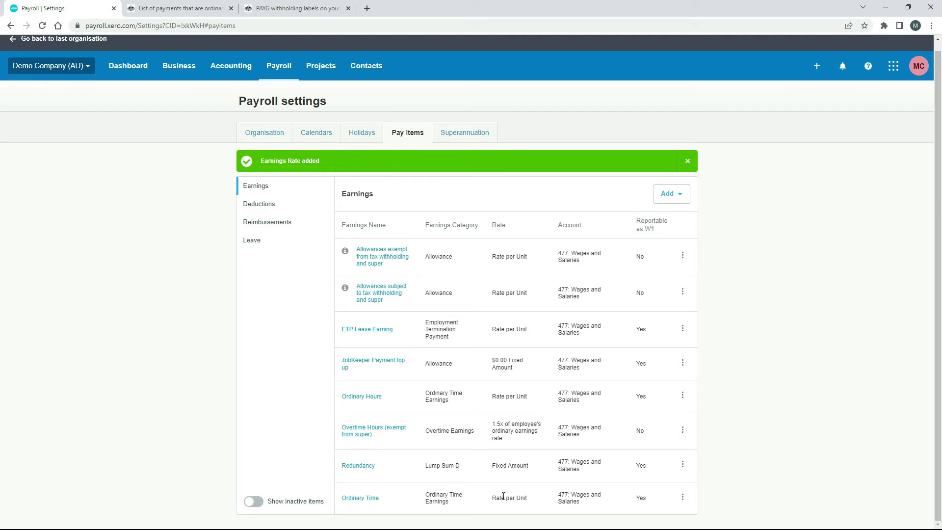
left_click_drag(568, 499, 576, 501)
left_click(573, 502)
left_click(270, 136)
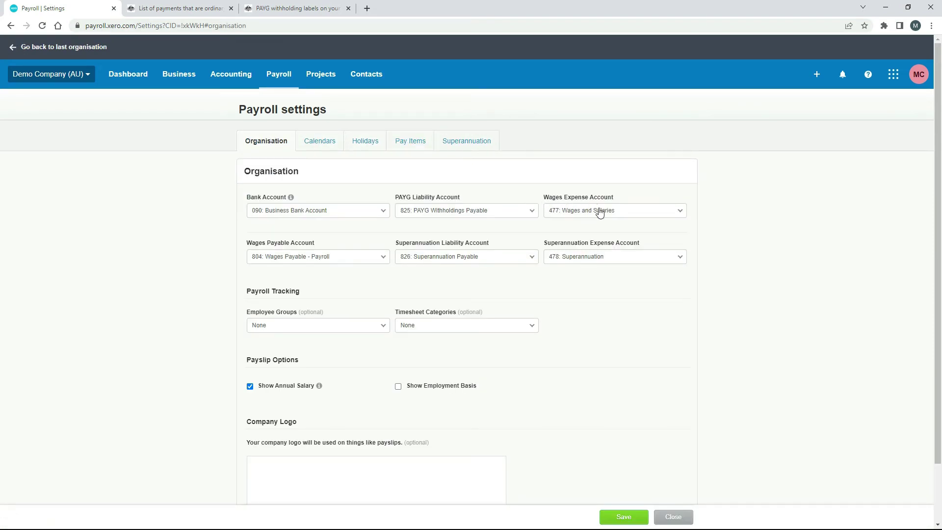
left_click(679, 214)
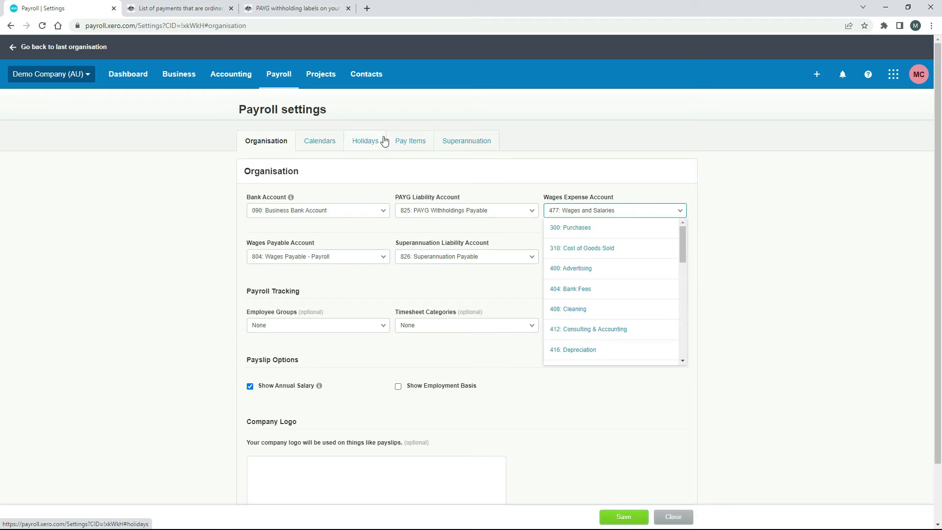
left_click(400, 142)
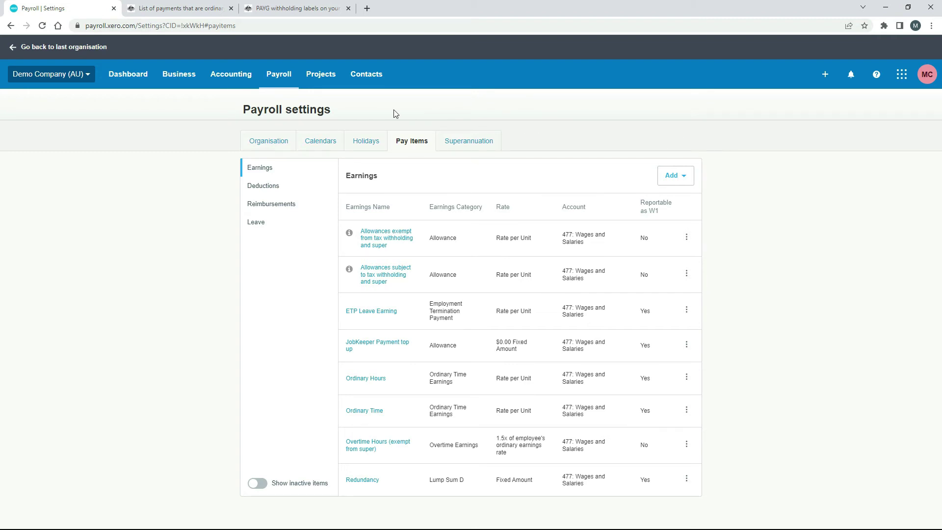
Step: Duplicate the Payroll | Settings tab and show Payroll > Employees in the copy
right_click(74, 10)
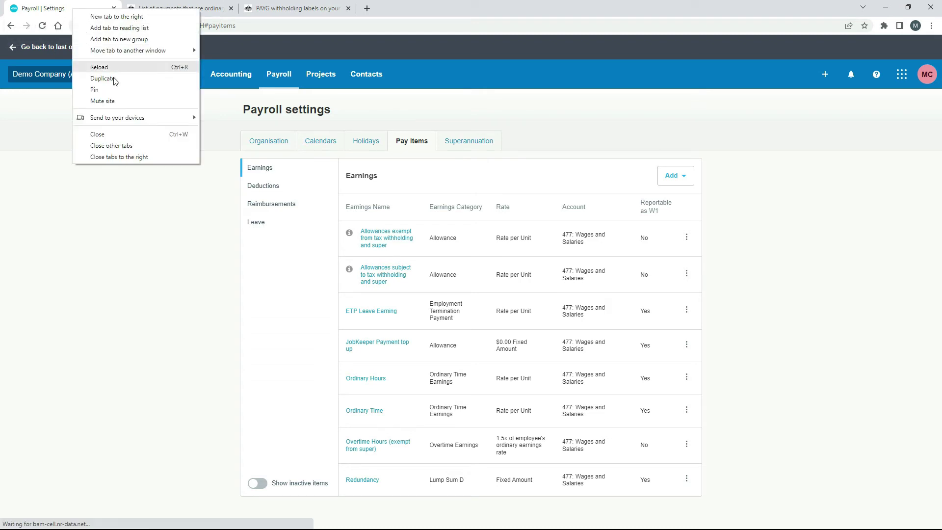
left_click(143, 80)
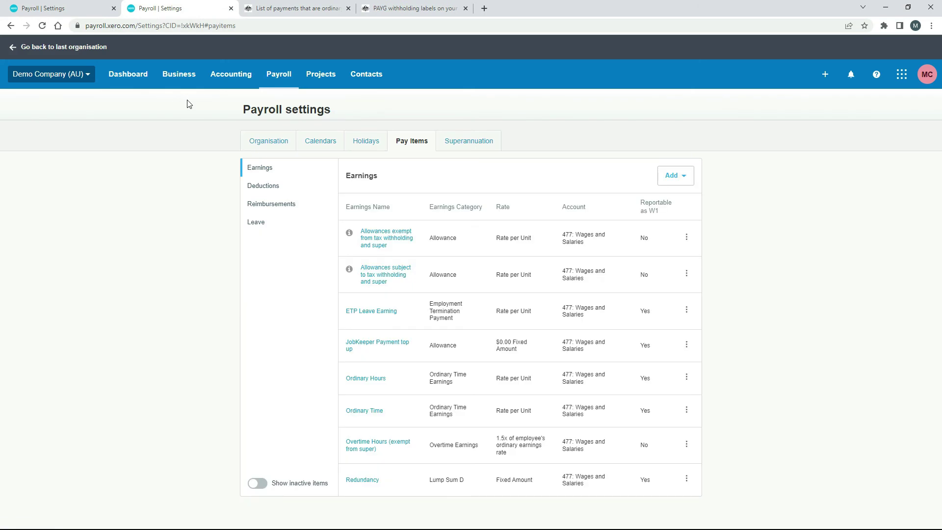
left_click(279, 76)
left_click(319, 131)
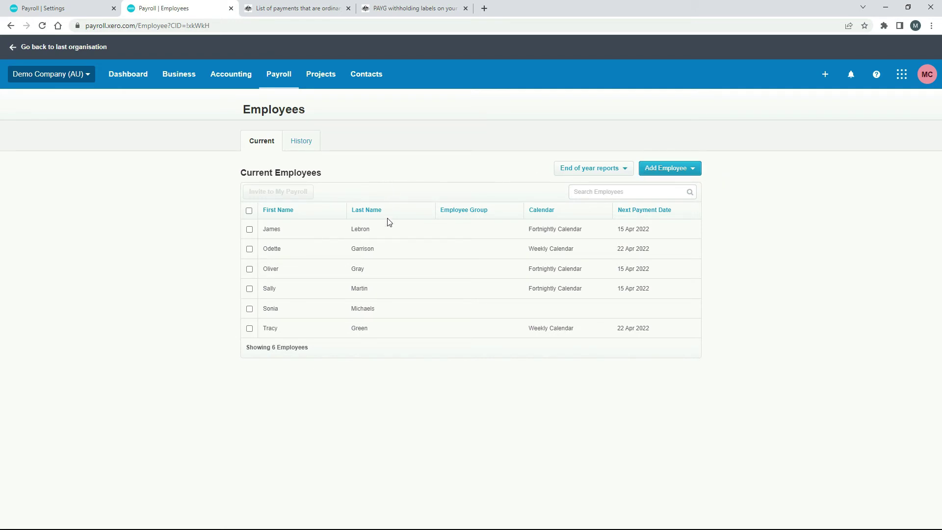
Step: Delete the Ordinary Hours earnings line from the first employee's pay template
left_click(338, 235)
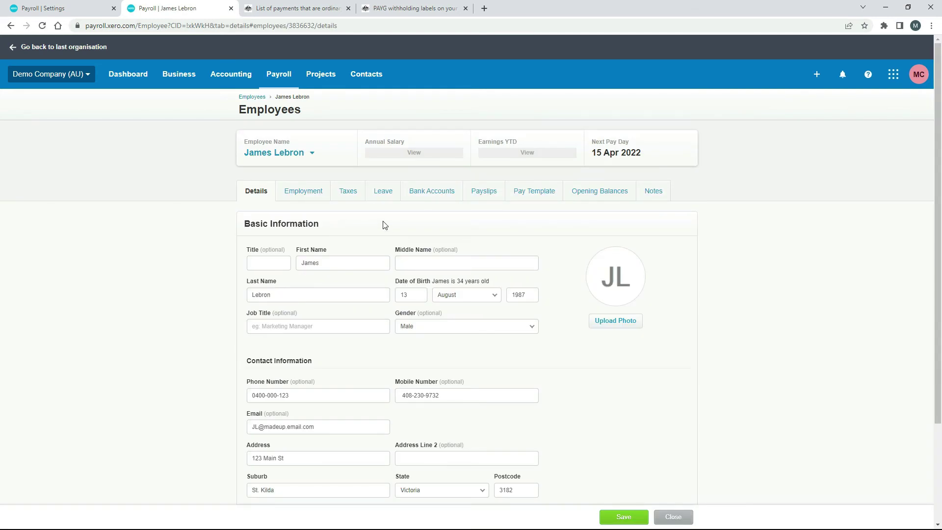
left_click(535, 193)
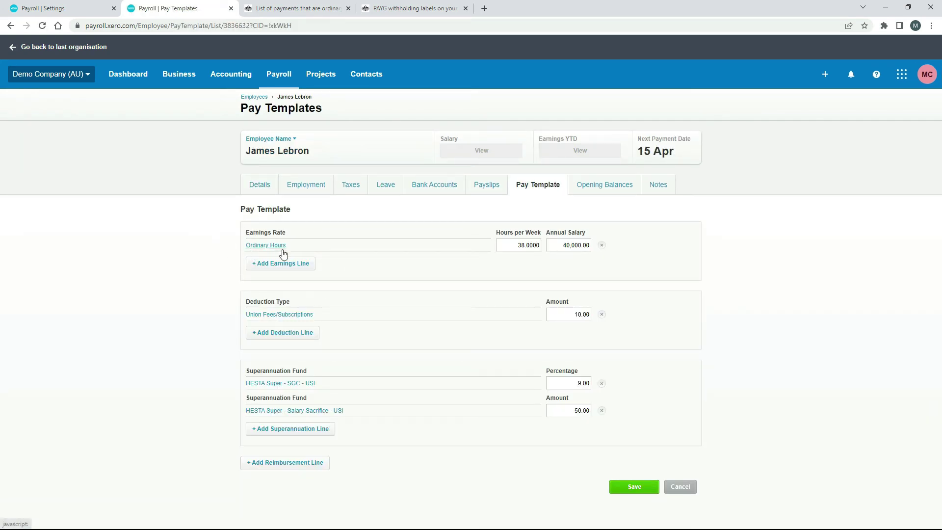
left_click(59, 8)
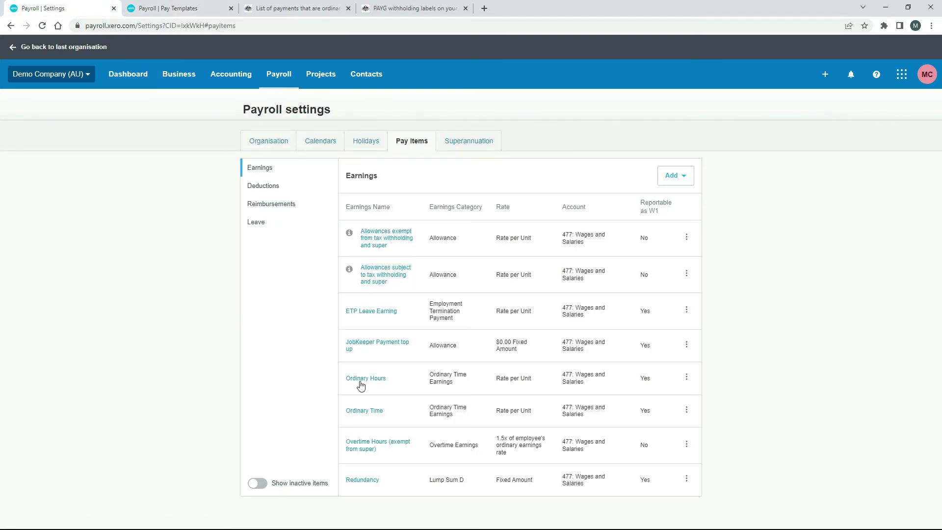
left_click(193, 7)
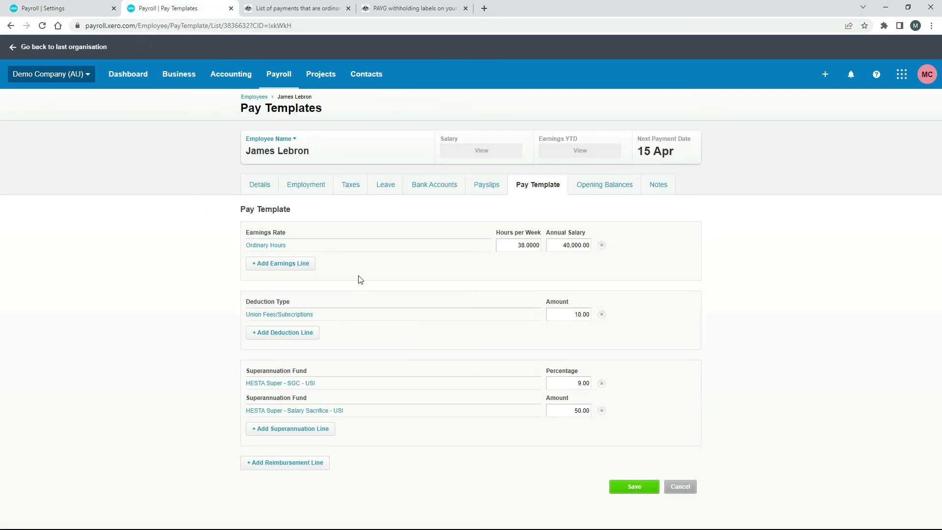
left_click(601, 244)
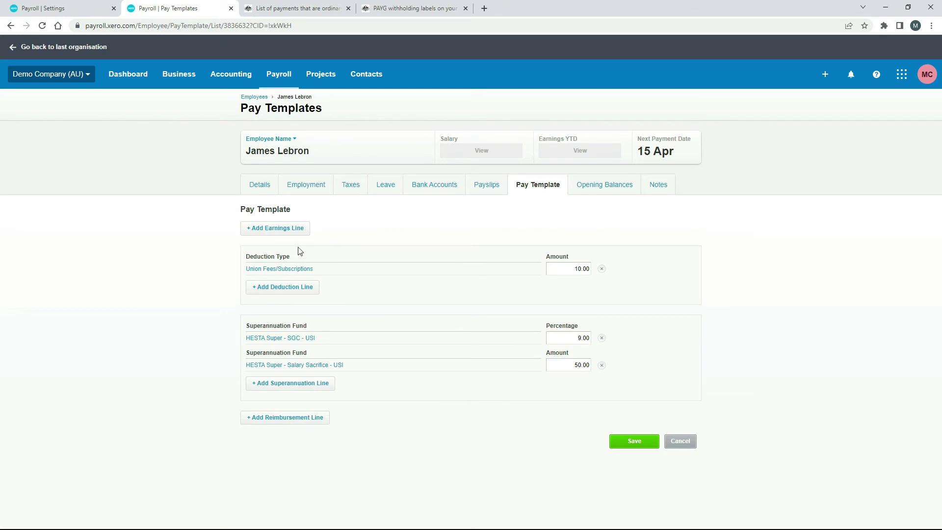
Step: Add a trial Ordinary Time line of 76 hours at rate 50 (3,800.00), then remove it
left_click(287, 229)
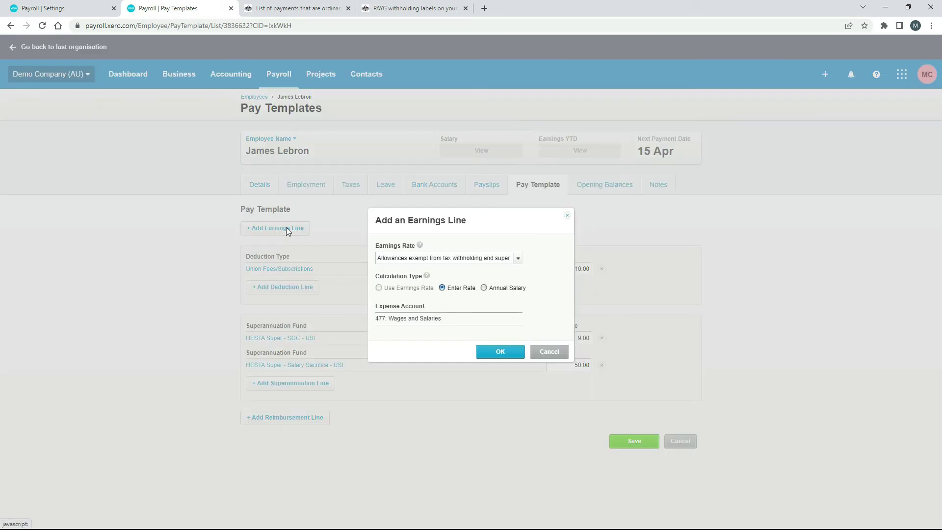
left_click(518, 258)
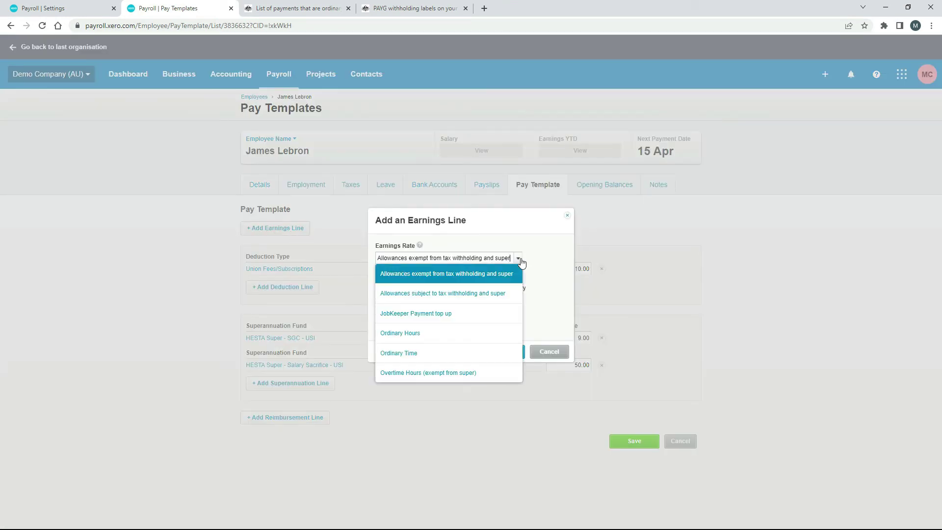
left_click(434, 355)
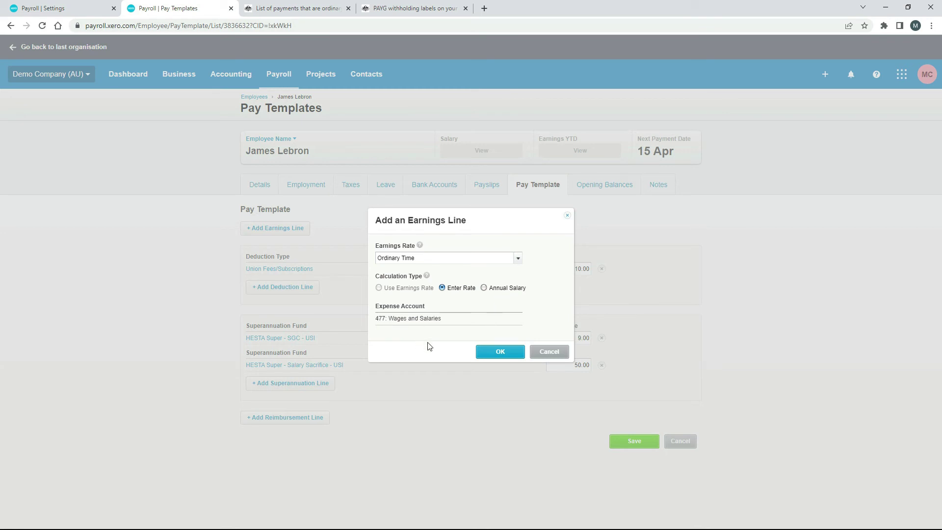
left_click(497, 353)
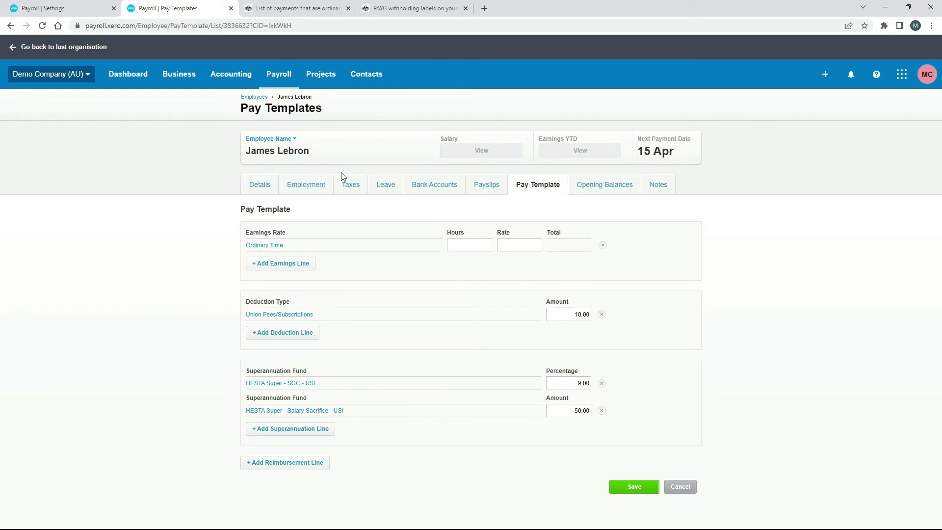
left_click(465, 274)
type("50")
left_click(533, 279)
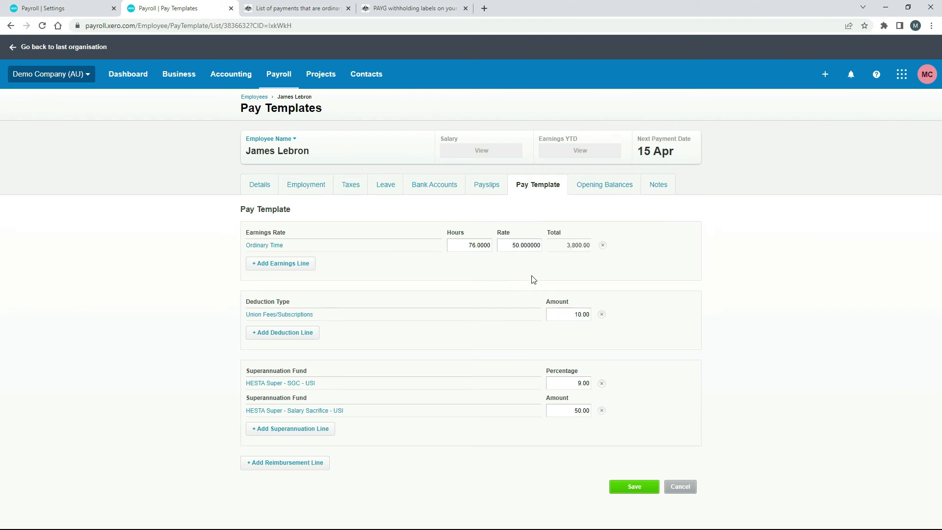
left_click(601, 247)
Step: Add an Annual Salary Ordinary Time line of 38 hours per week and 100,000.00 per year
left_click(292, 230)
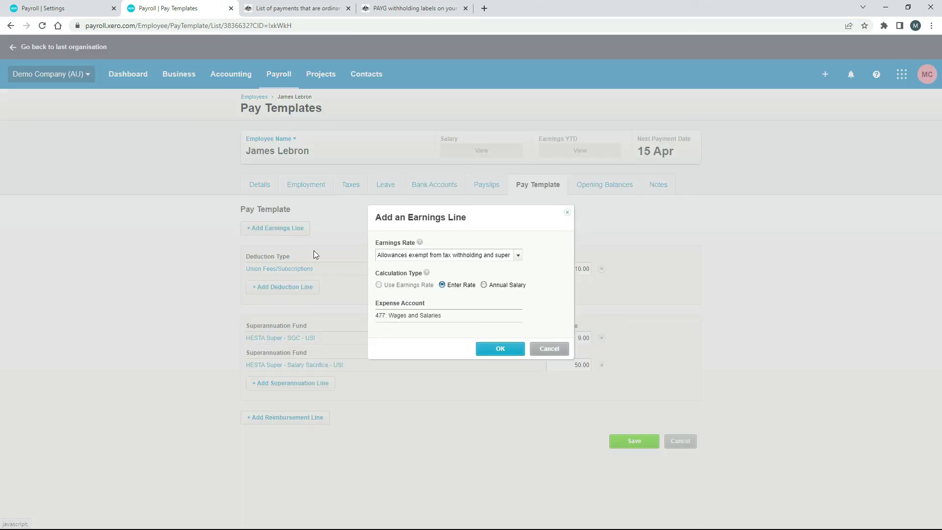
left_click(518, 255)
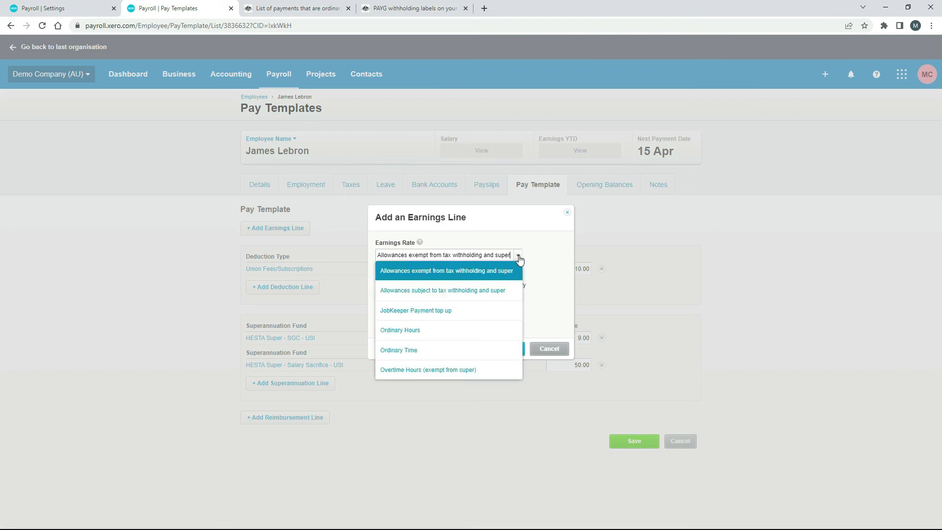
left_click(426, 351)
left_click(483, 285)
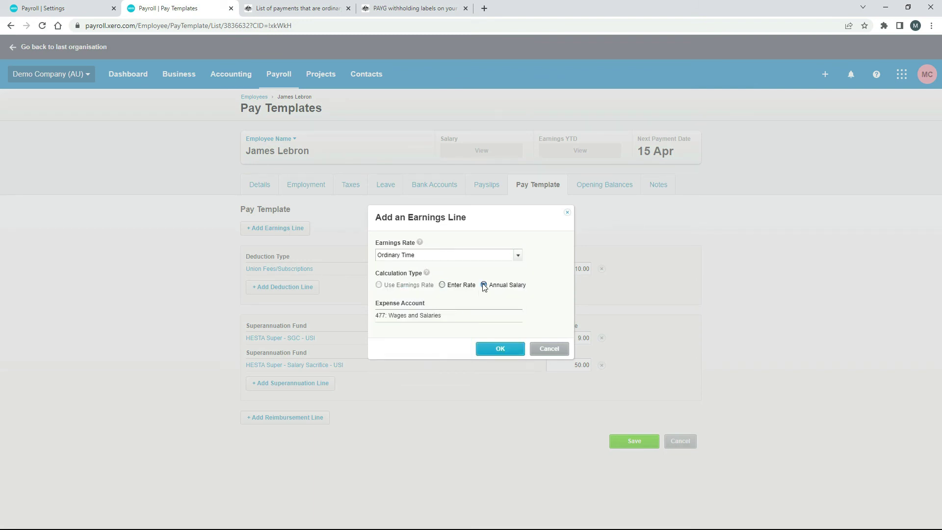
left_click(500, 349)
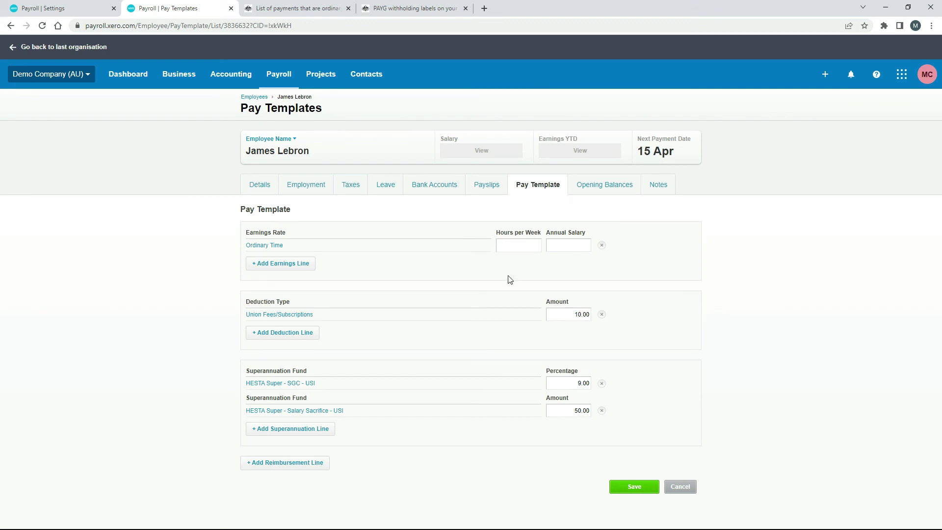
key("Tab")
type("100000")
left_click(582, 271)
left_click(284, 75)
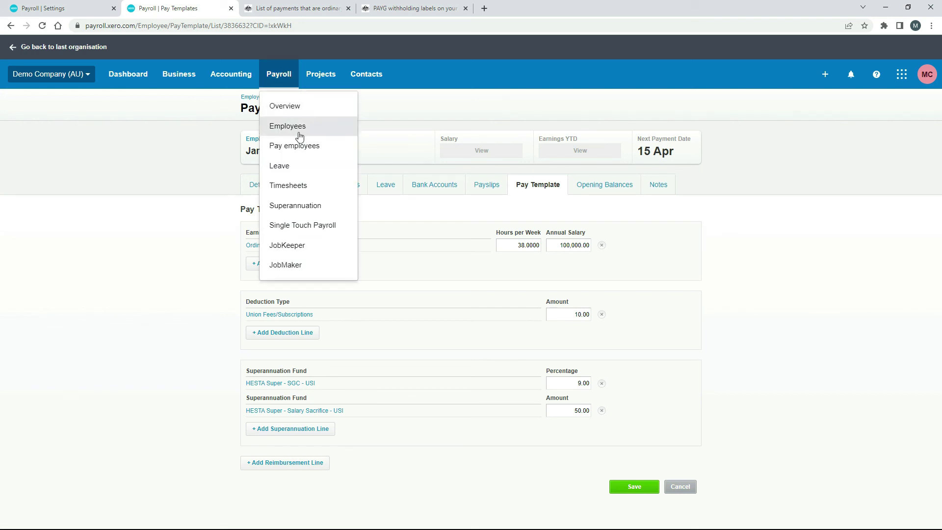
Step: Discard the template changes and open an employee's payslip in the Fortnight ending 14 Apr 2022 draft pay run
left_click(312, 147)
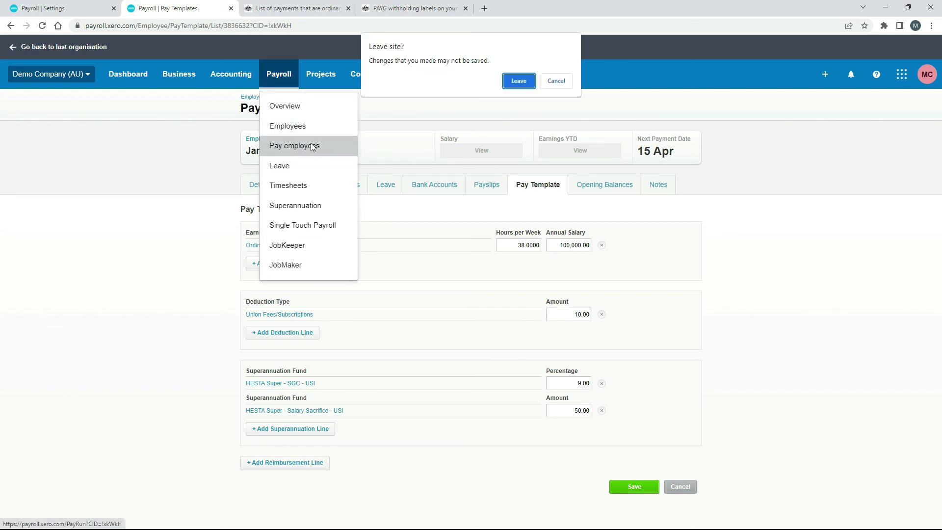
left_click(518, 81)
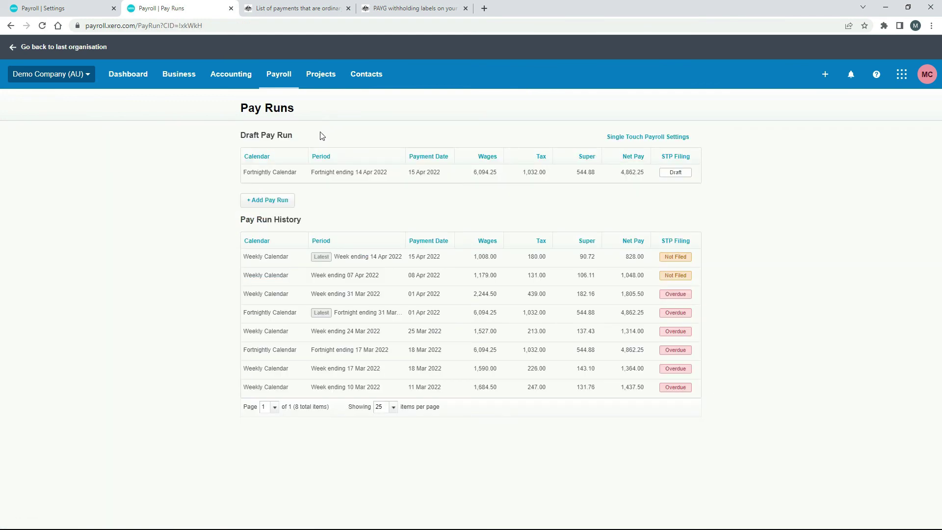
left_click(345, 177)
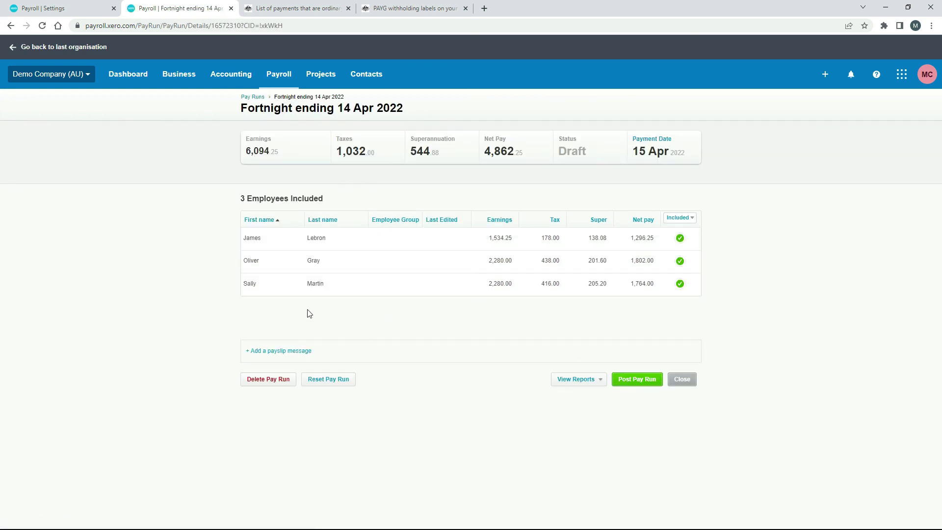
left_click(353, 289)
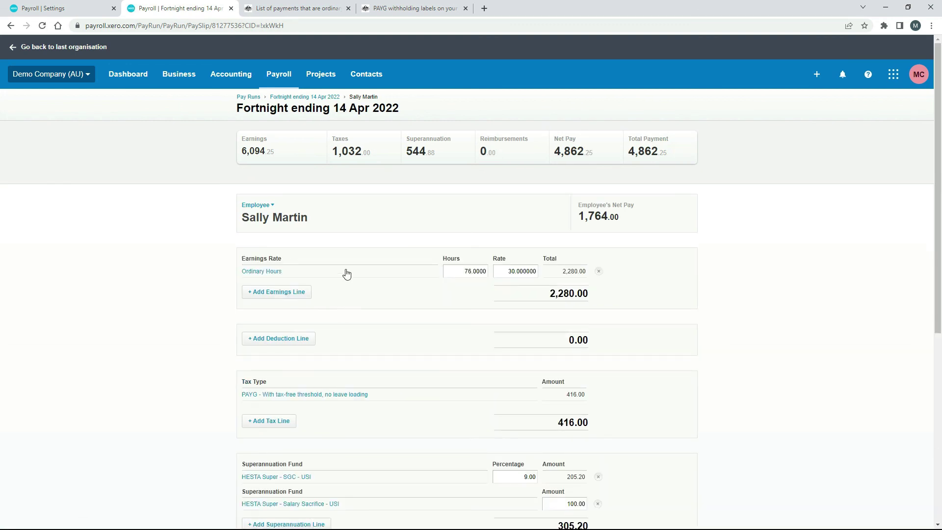
Step: Add an Ordinary Time earnings line to the employee's payslip
left_click(286, 293)
left_click(523, 273)
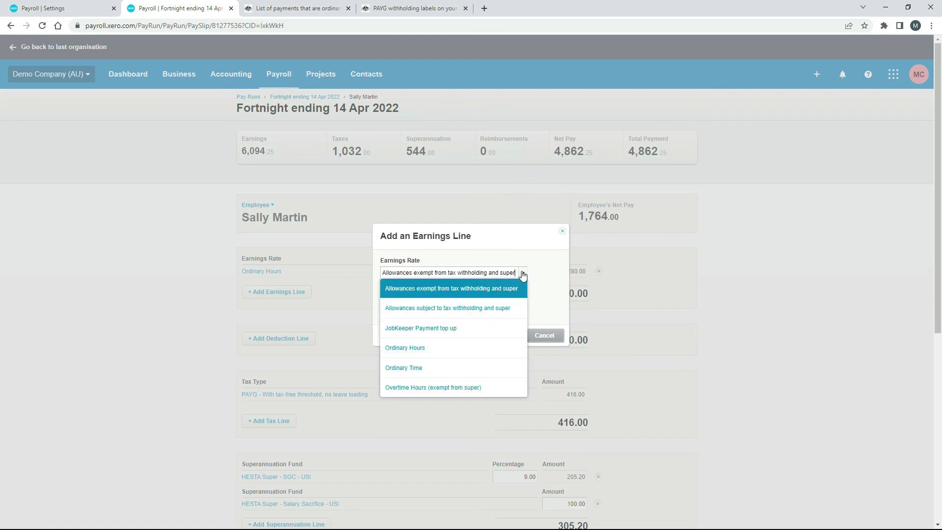
left_click(454, 368)
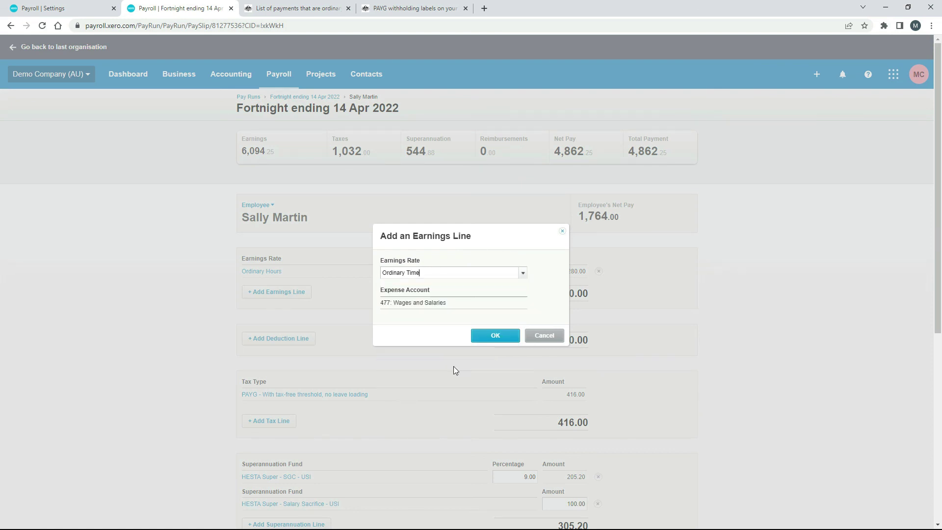
left_click(497, 336)
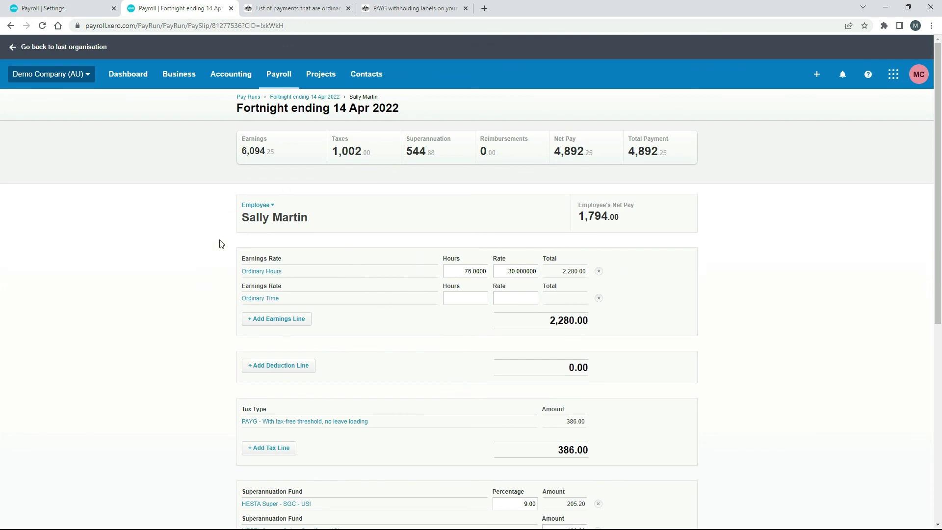
Step: Return to the Payroll settings' Earnings pay items list
left_click(285, 79)
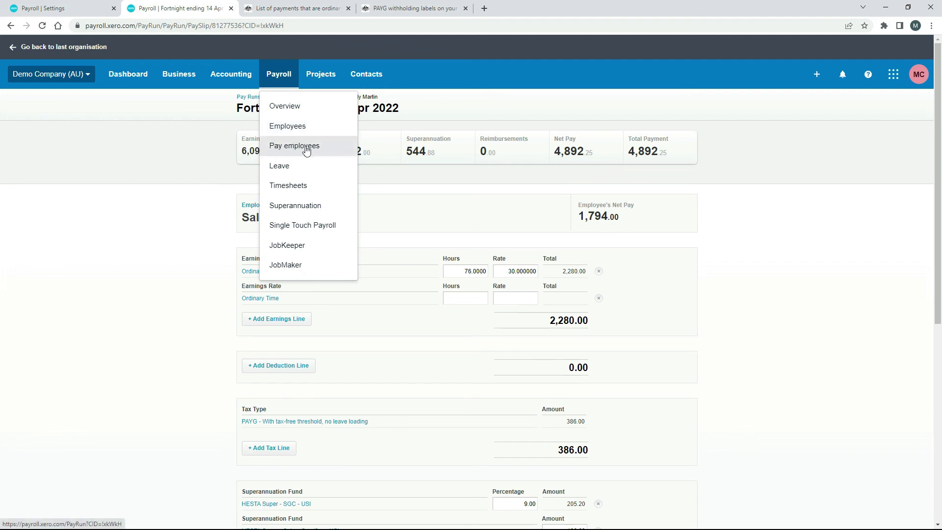
left_click(206, 238)
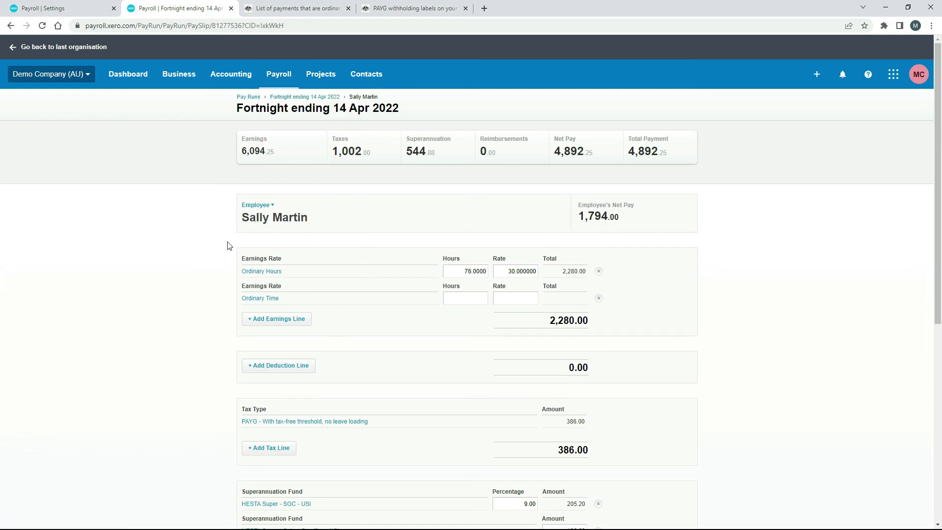
left_click(79, 8)
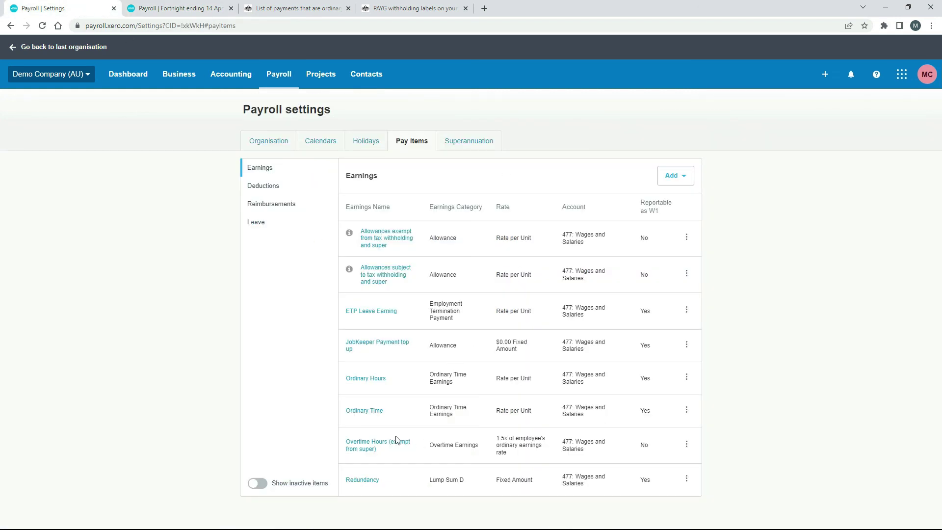